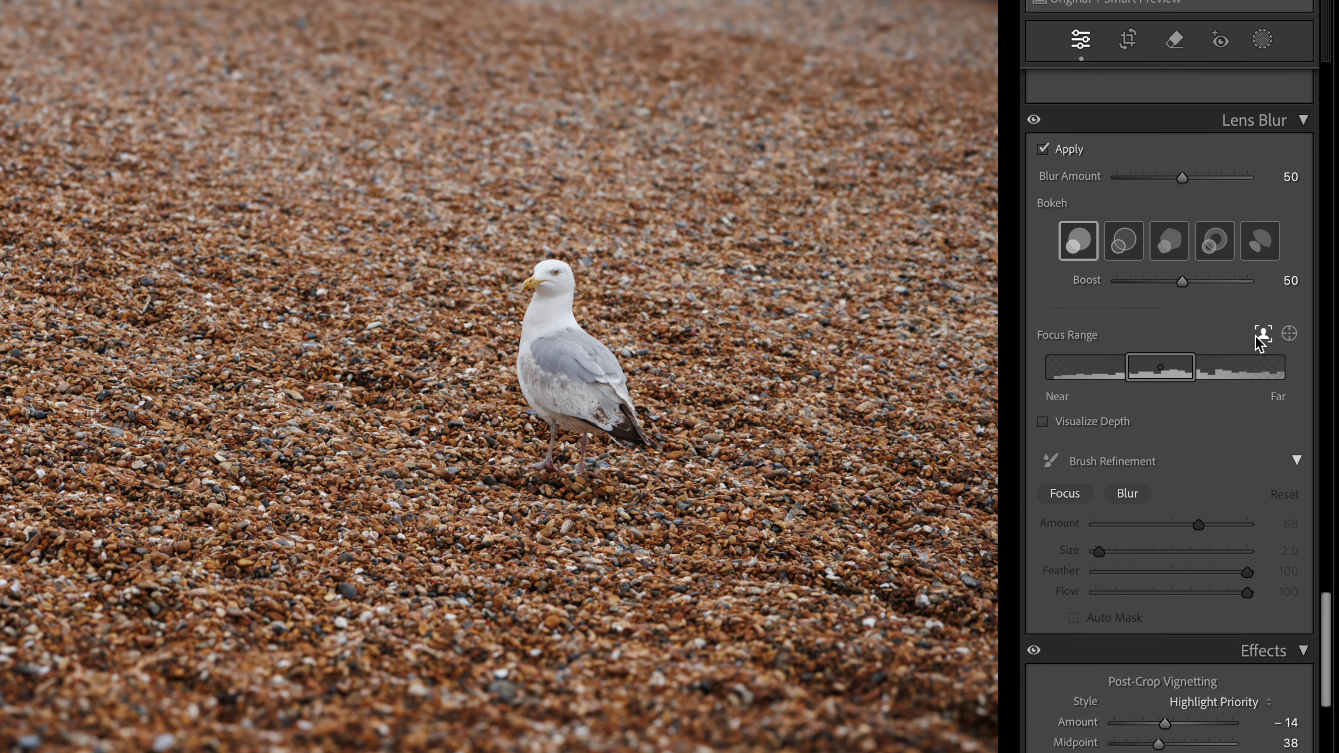
Step: Make the seagull photo's Lens Blur take its focus from a point picked on the image
left_click(1287, 335)
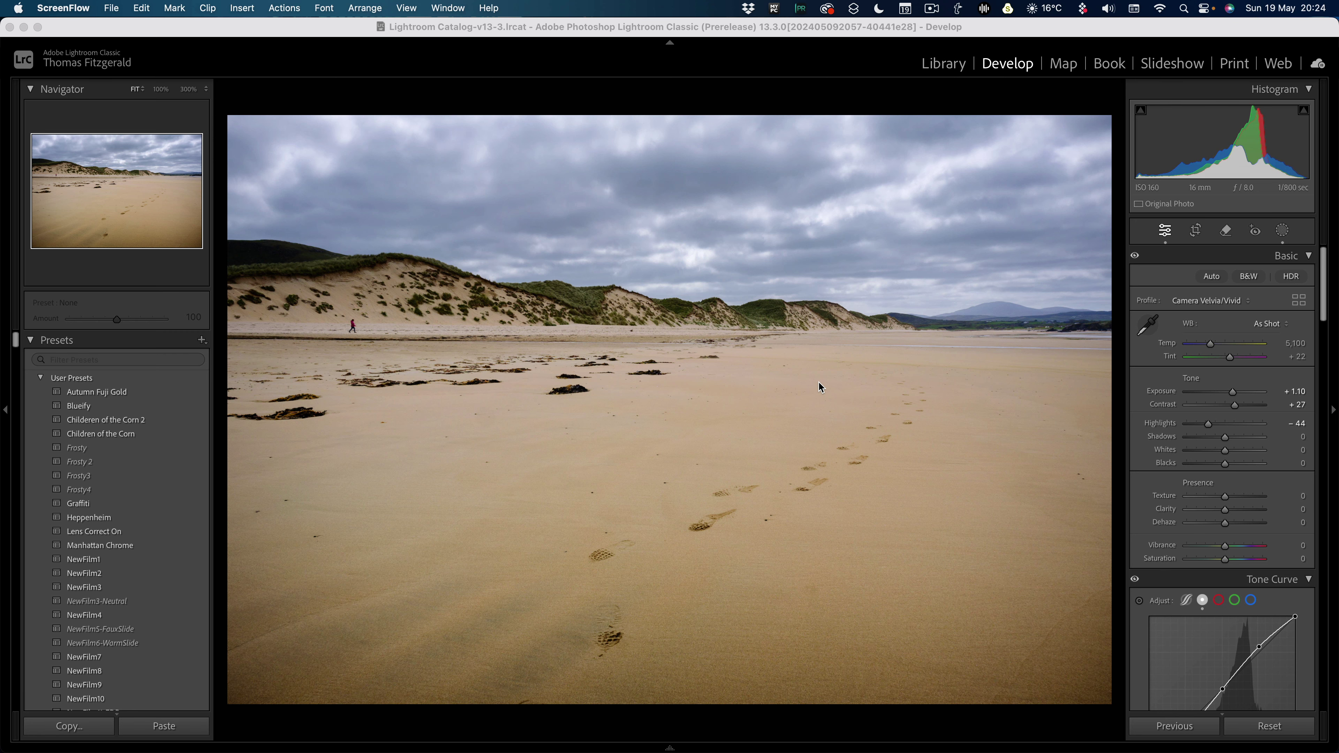
Step: Bring the Lightroom Classic window into focus with the footprint beach photo showing
left_click(789, 425)
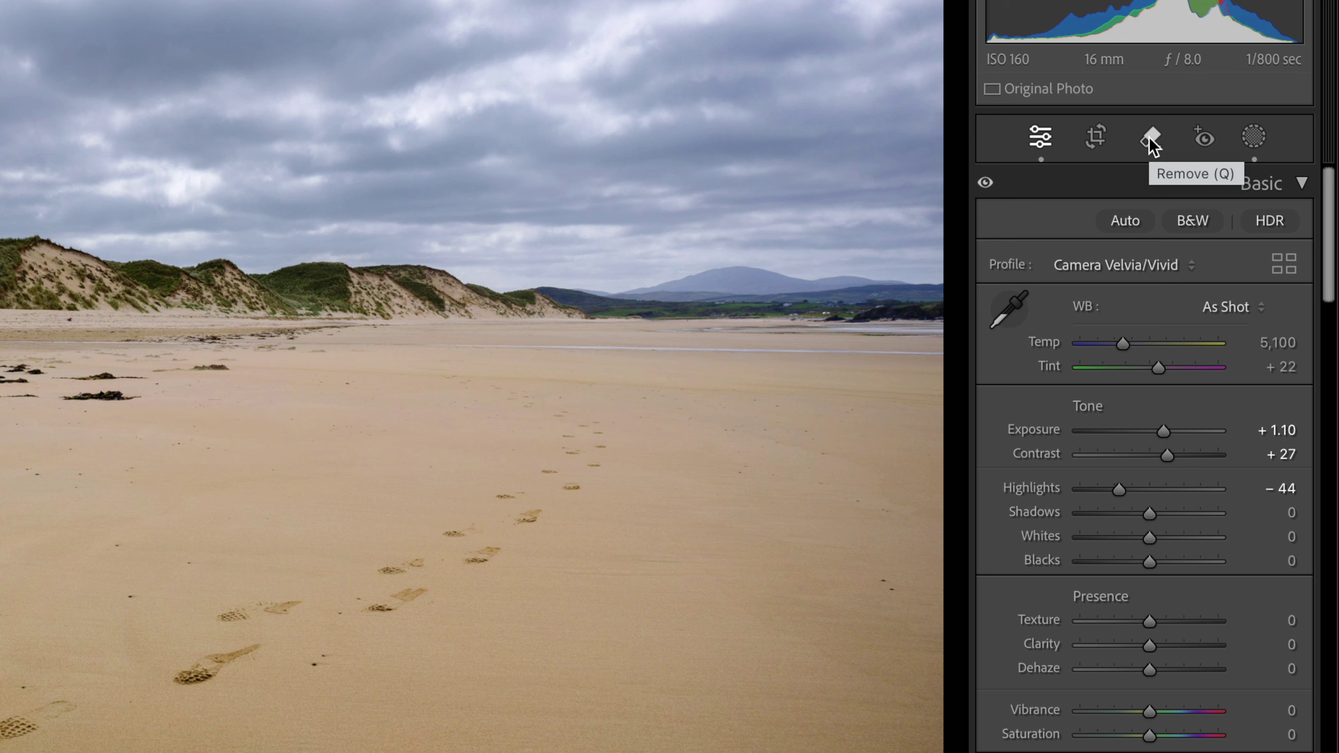
Step: Set up the Remove tool with Generative AI turned on and Object Aware turned off
left_click(1152, 141)
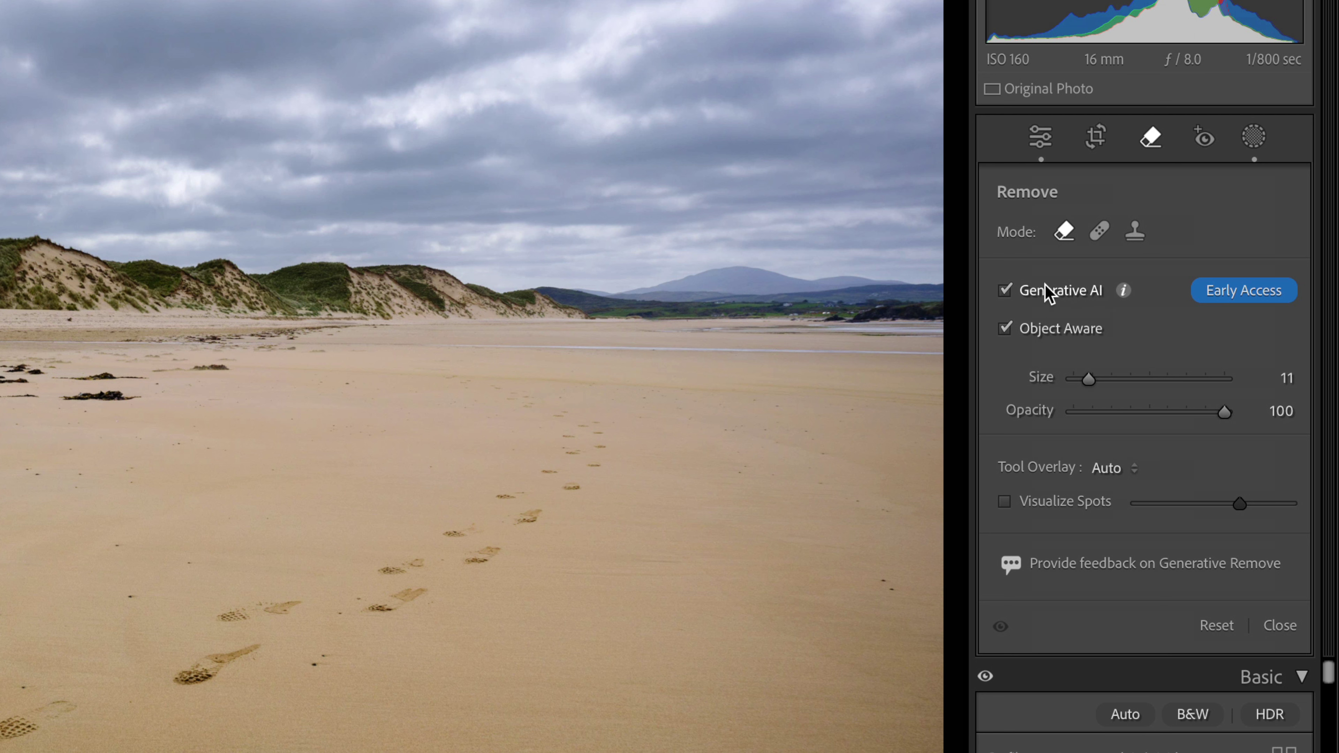
left_click(1005, 291)
left_click(1004, 329)
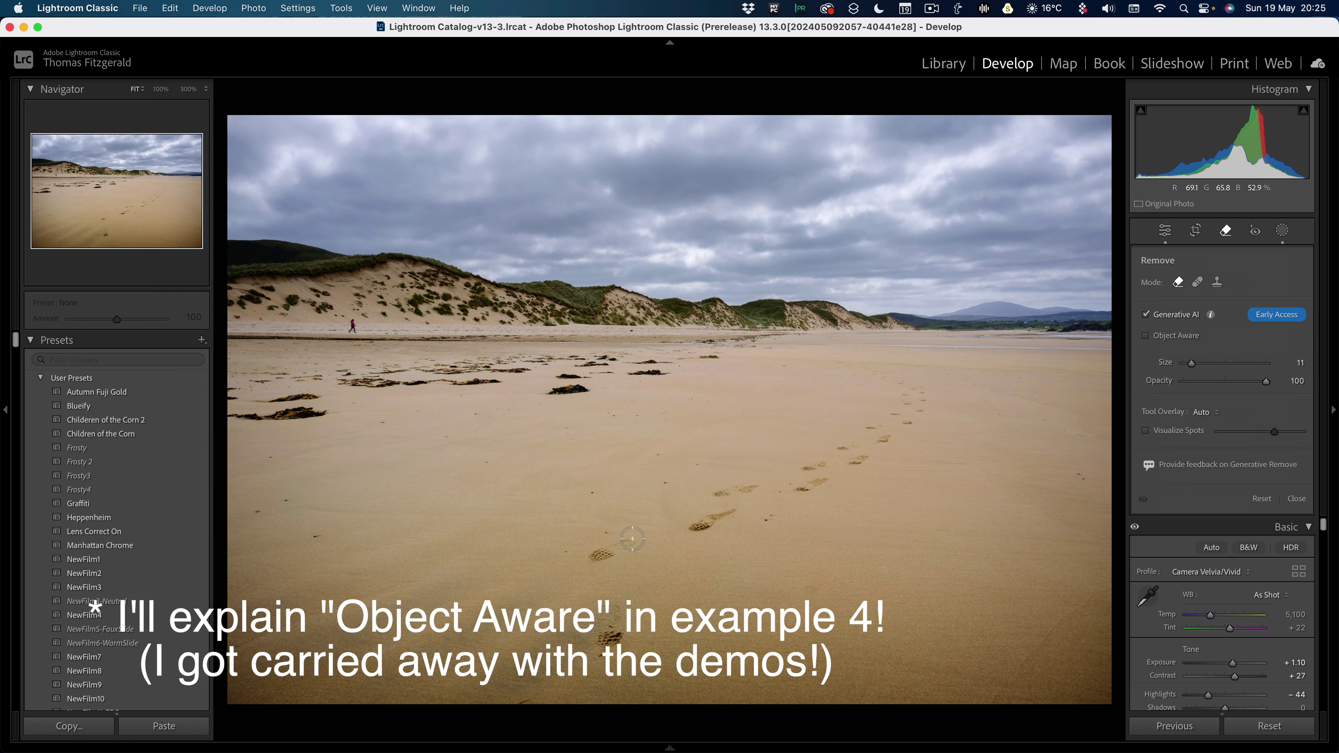
Step: Paint removal strokes over the two nearest footprints in the sand
scroll(75, 696, "up", 2)
left_click_drag(626, 543, 585, 562)
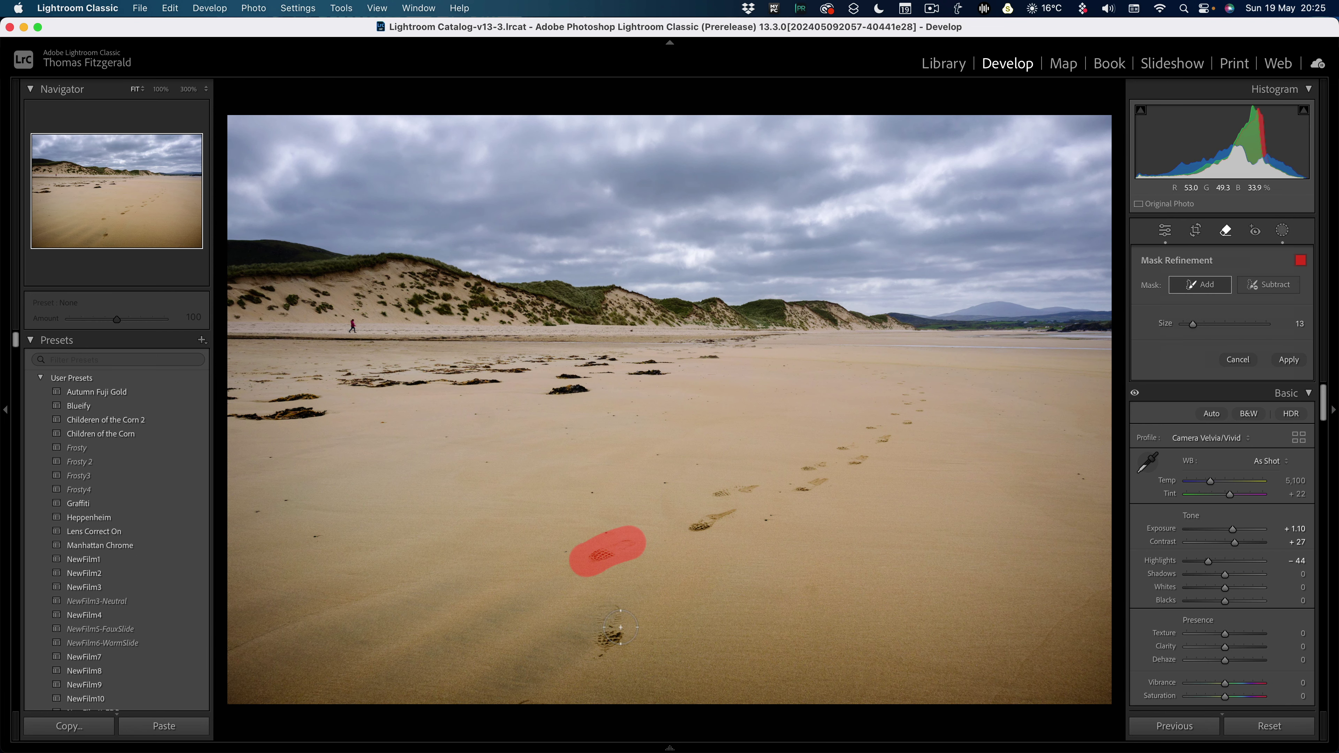
left_click_drag(607, 611, 607, 643)
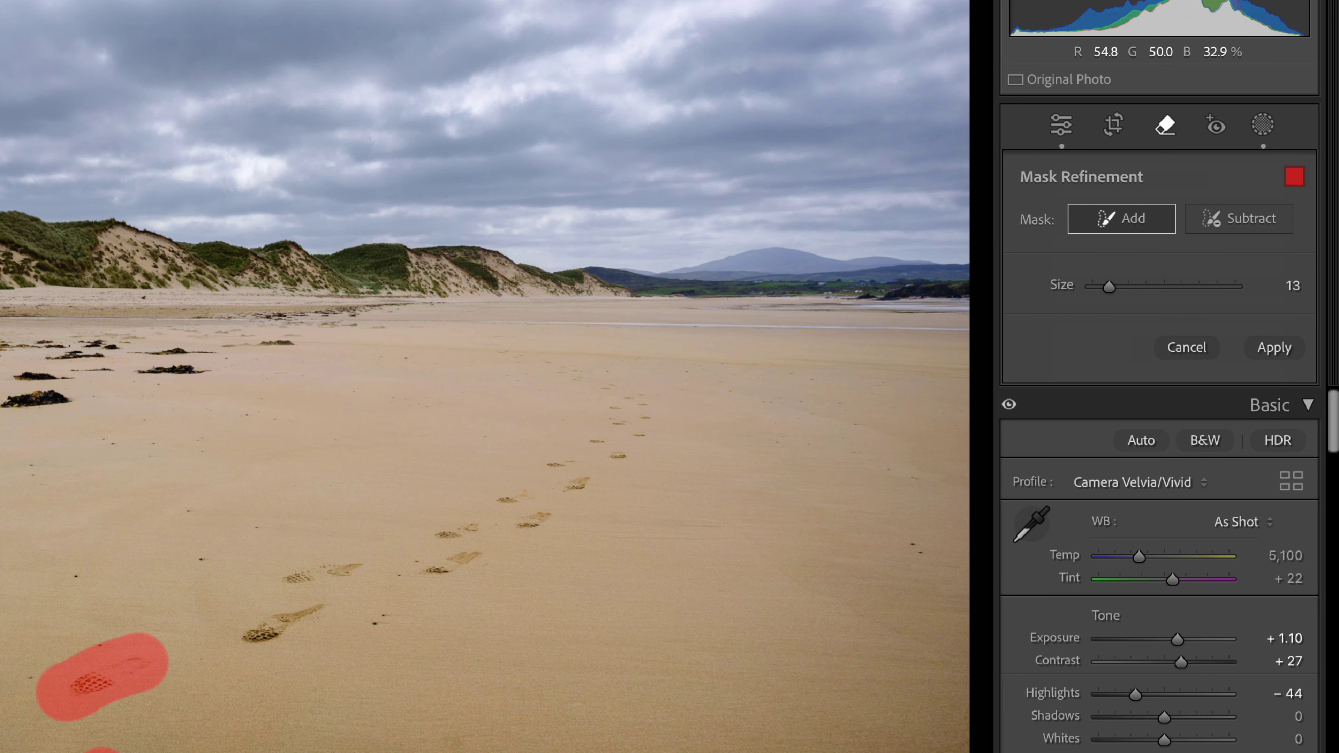
Step: Apply Generative Remove to erase the two marked foreground footprints
left_click(1275, 348)
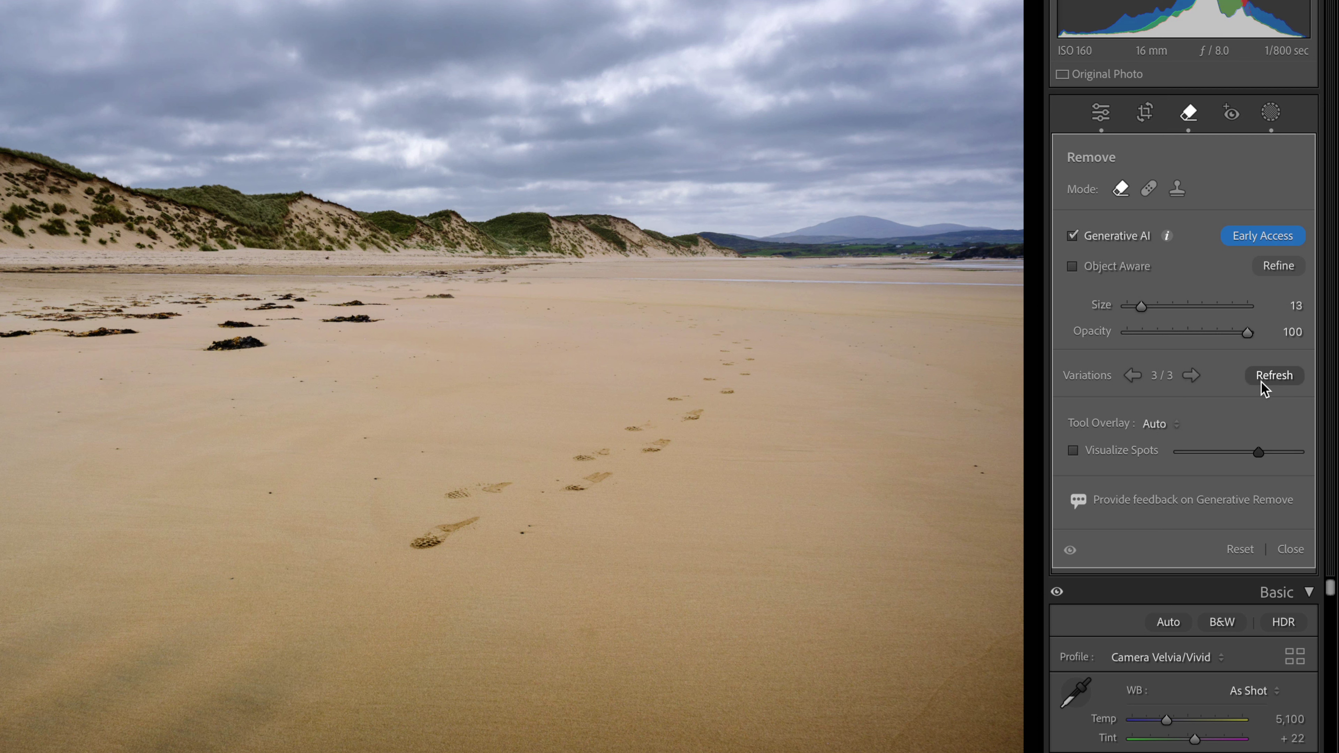
Step: Paint over the remaining footprints along the trail and generate their removal
mouse_move(508, 480)
left_mouse_down()
mouse_move(453, 499)
mouse_move(420, 539)
mouse_move(470, 512)
left_mouse_up()
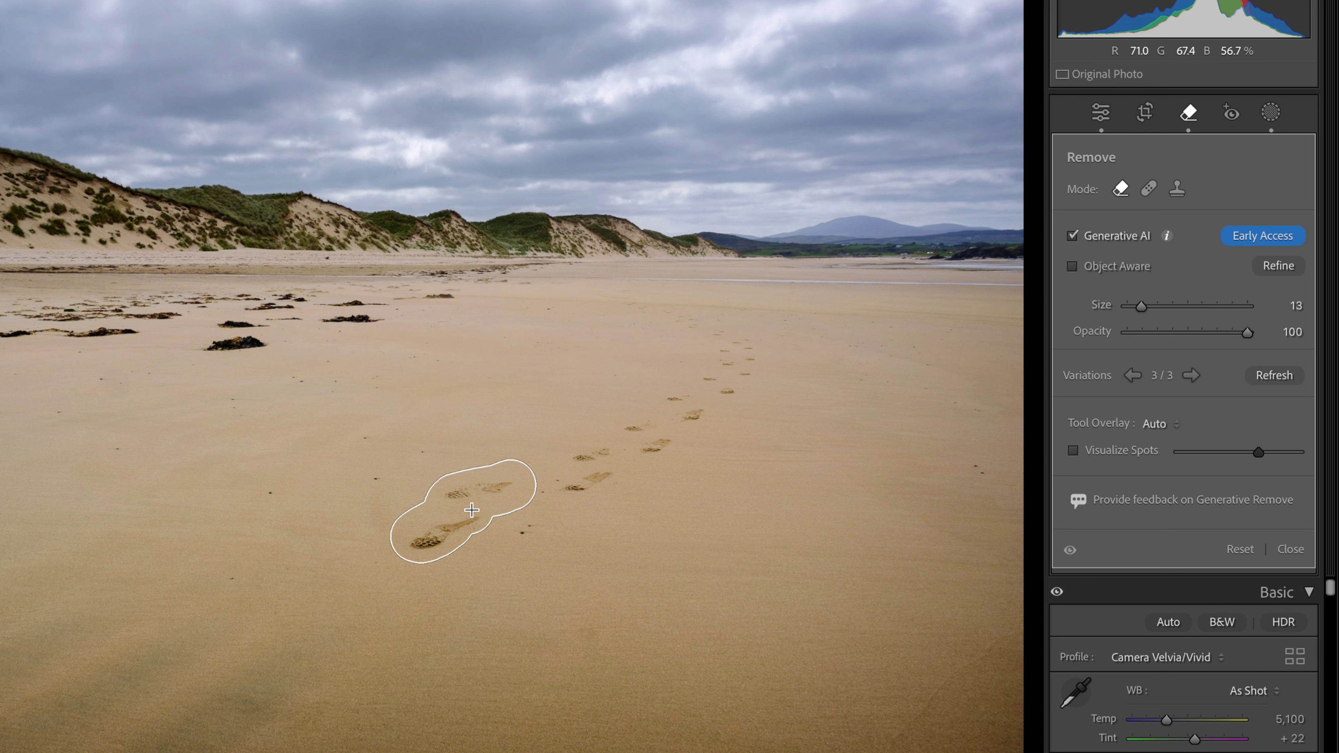
left_click_drag(607, 449, 574, 485)
key("Return")
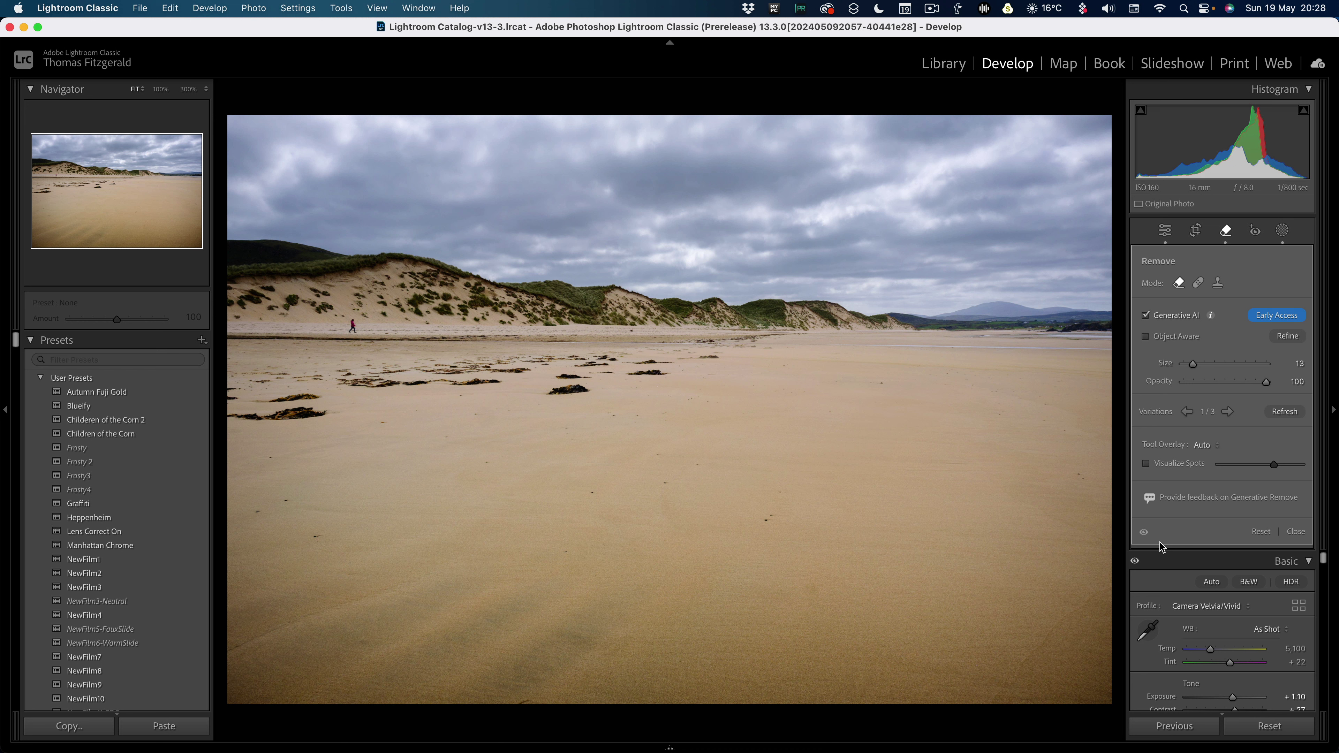
Step: Compare the removals against the original, then close Remove to show the Basic panel
left_click(1144, 534)
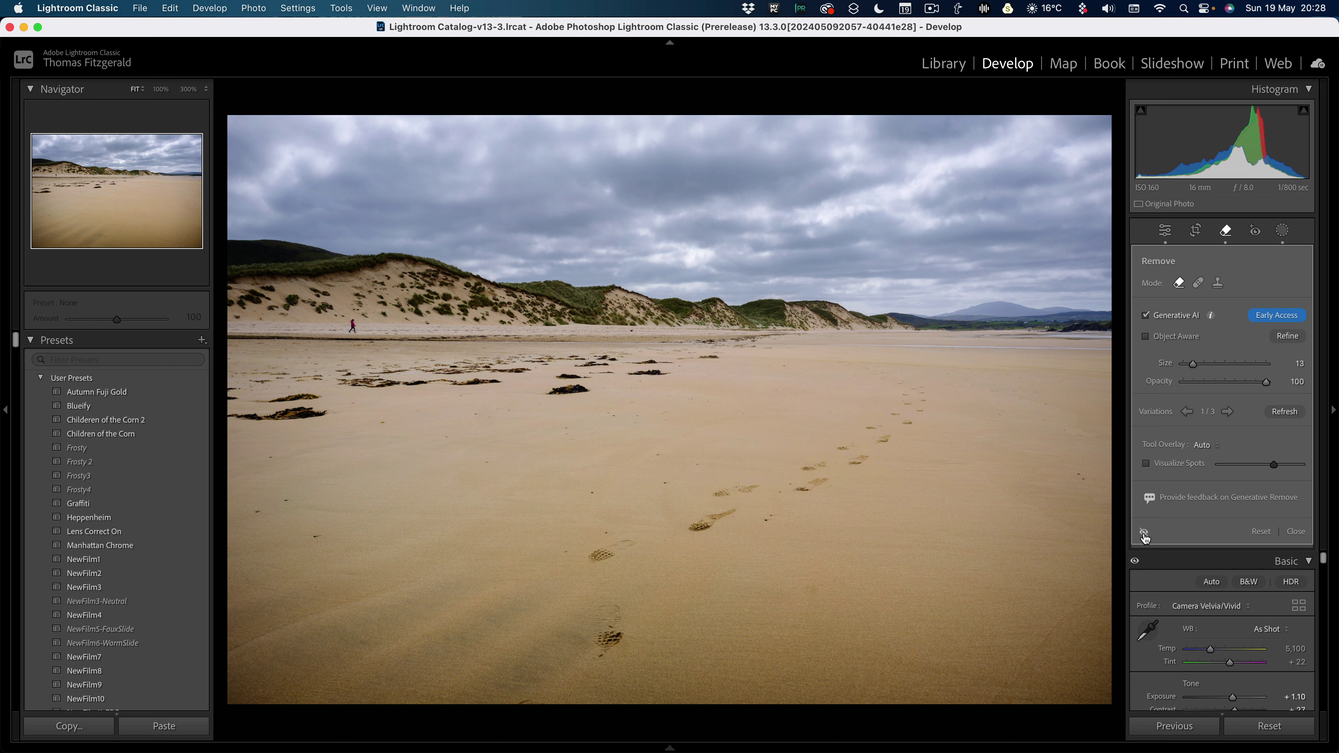
left_click(1144, 534)
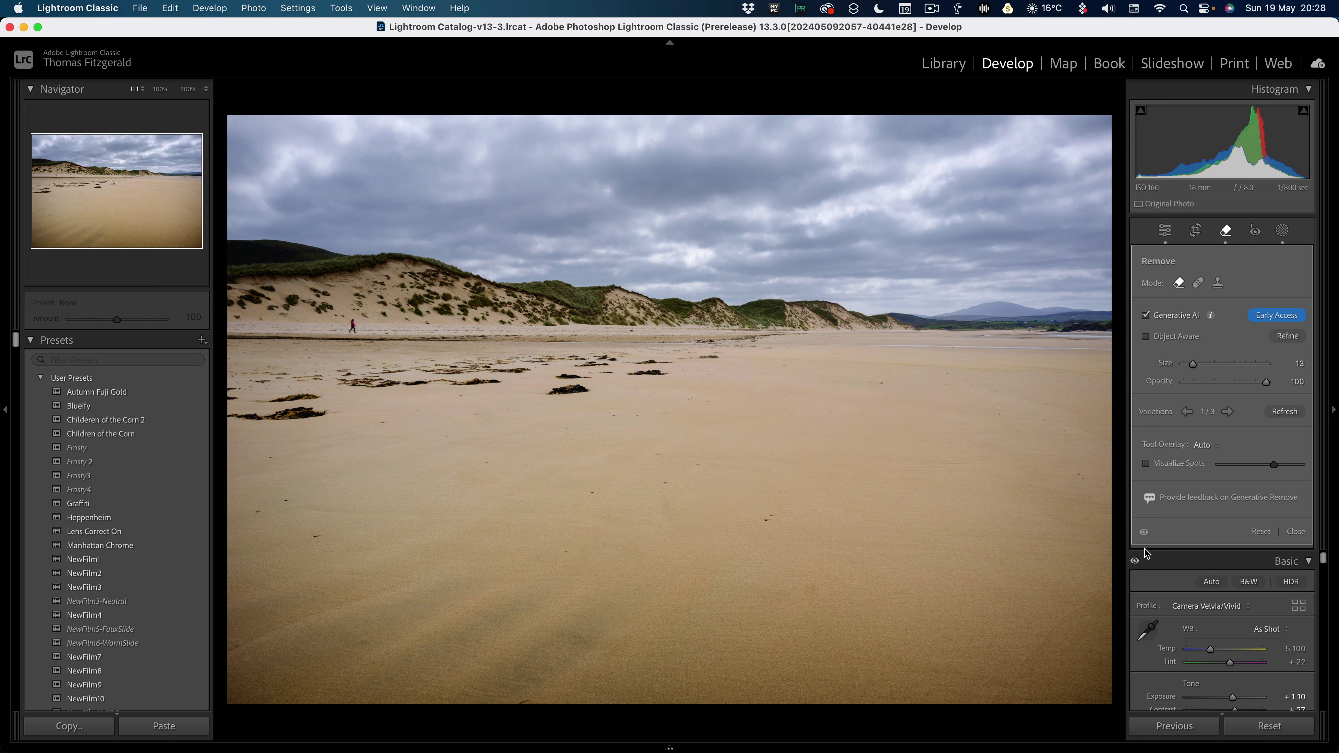
left_click(1165, 231)
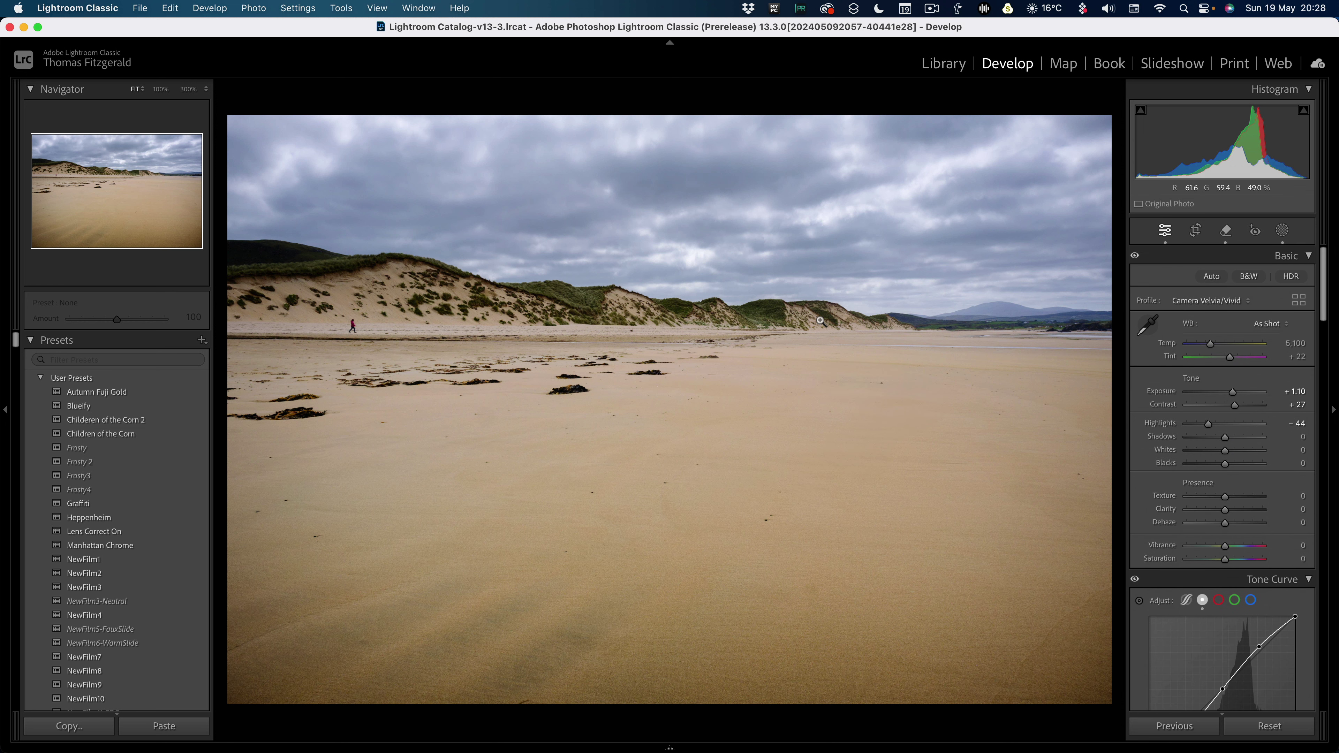
Step: Brush over the withered dandelion down its stem and apply generative removal
key("g")
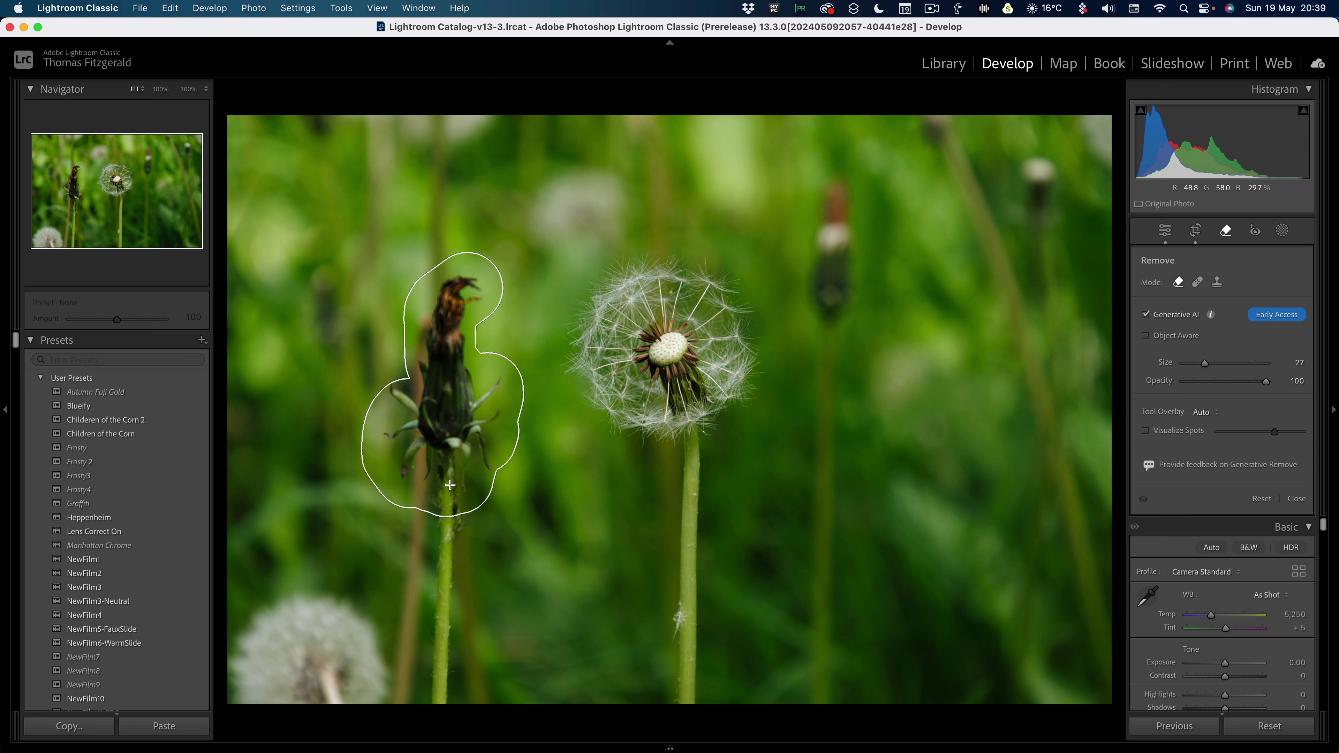
mouse_move(451, 487)
left_mouse_down()
mouse_move(455, 698)
mouse_move(418, 559)
mouse_move(423, 524)
mouse_move(409, 705)
mouse_move(351, 619)
mouse_move(273, 615)
mouse_move(246, 694)
mouse_move(357, 684)
mouse_move(284, 664)
left_mouse_up()
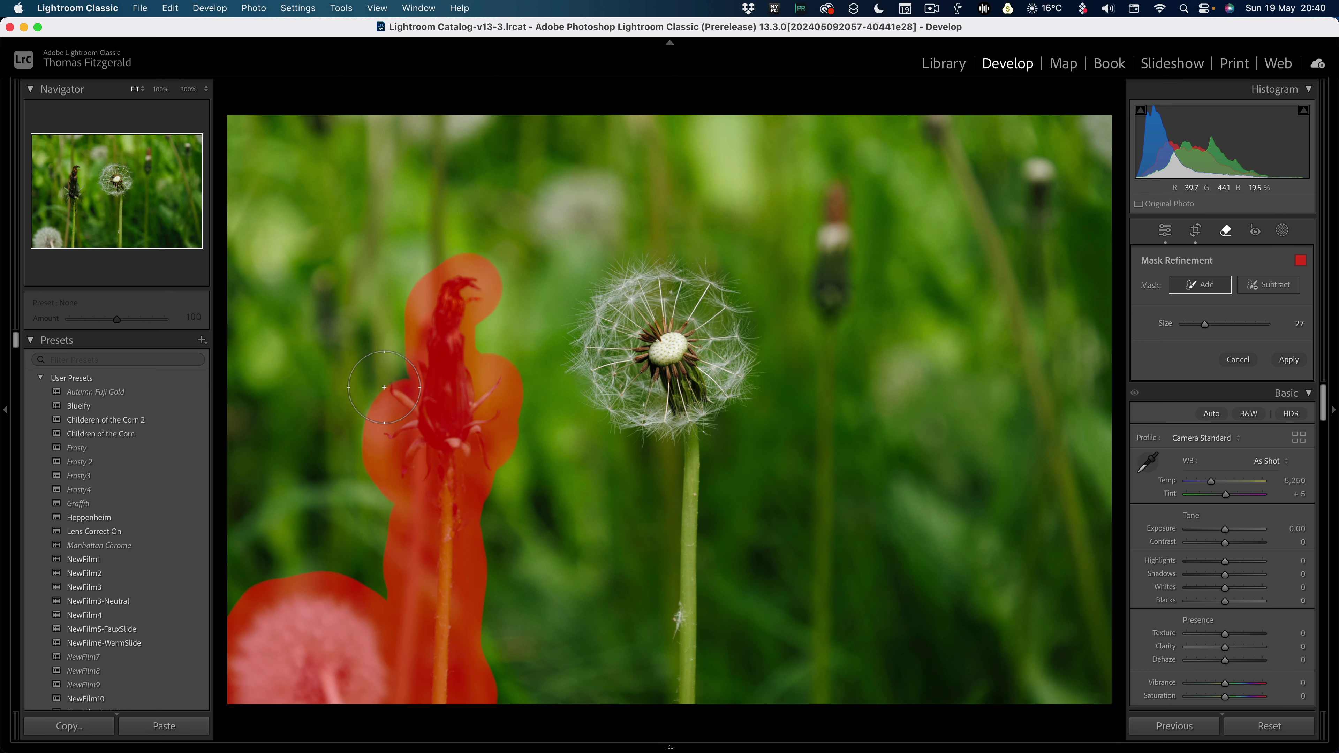
scroll(384, 387, "down", 3)
scroll(384, 387, "down", 5)
left_click(1289, 360)
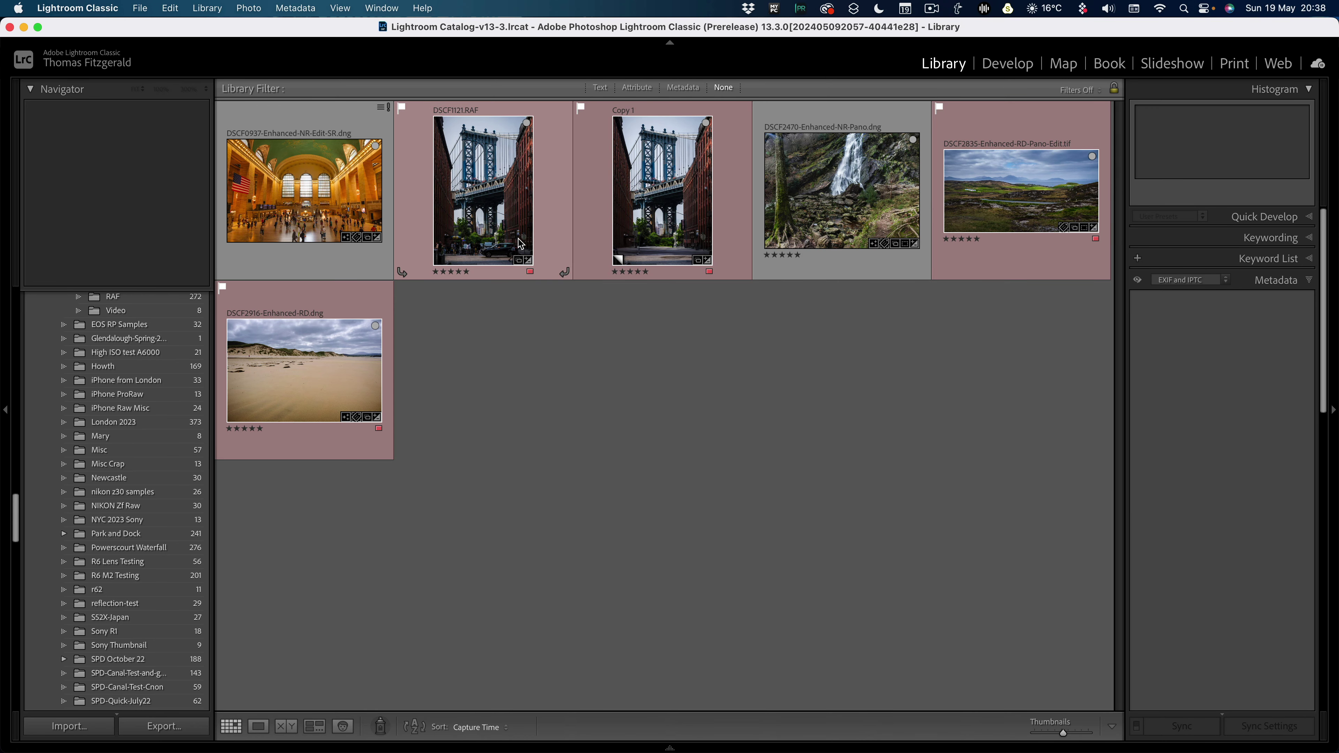
Step: Open the Manhattan Bridge photo and zoom in to inspect the street, then back out
double_click(521, 243)
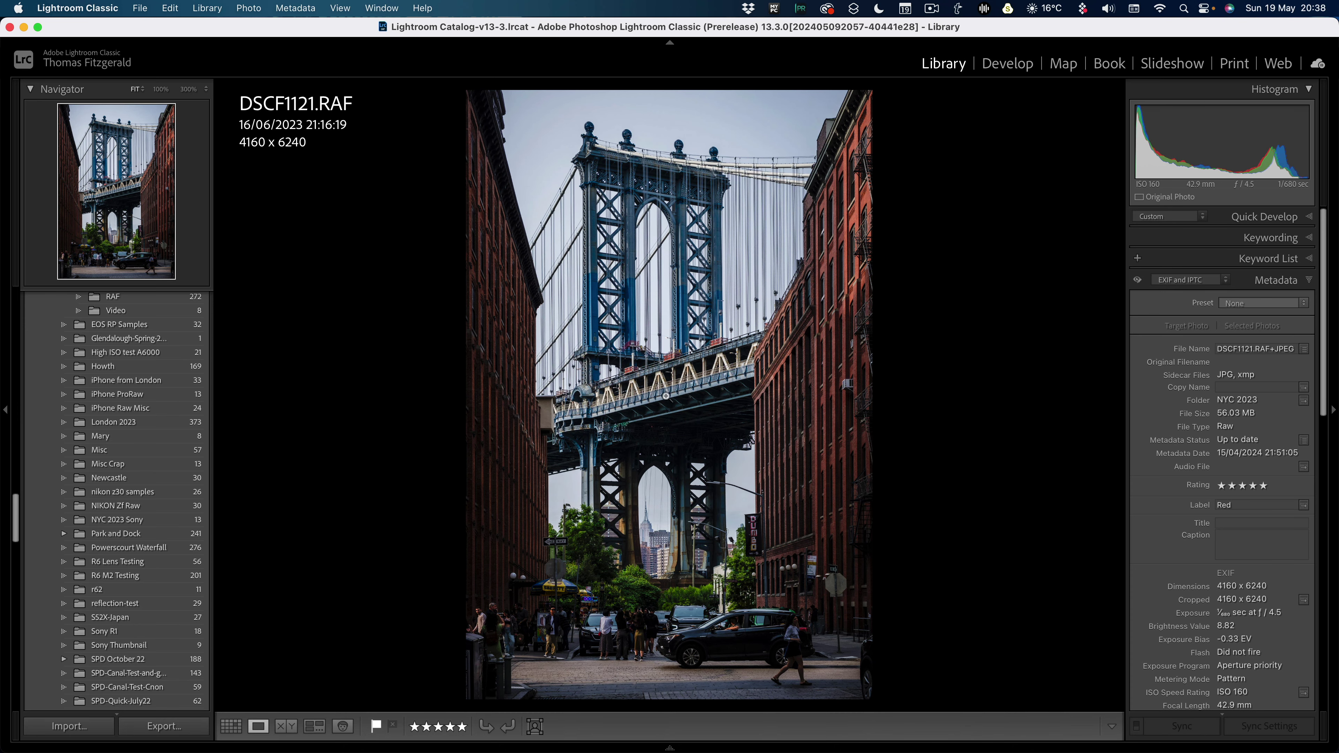
left_click_drag(666, 396, 559, 364)
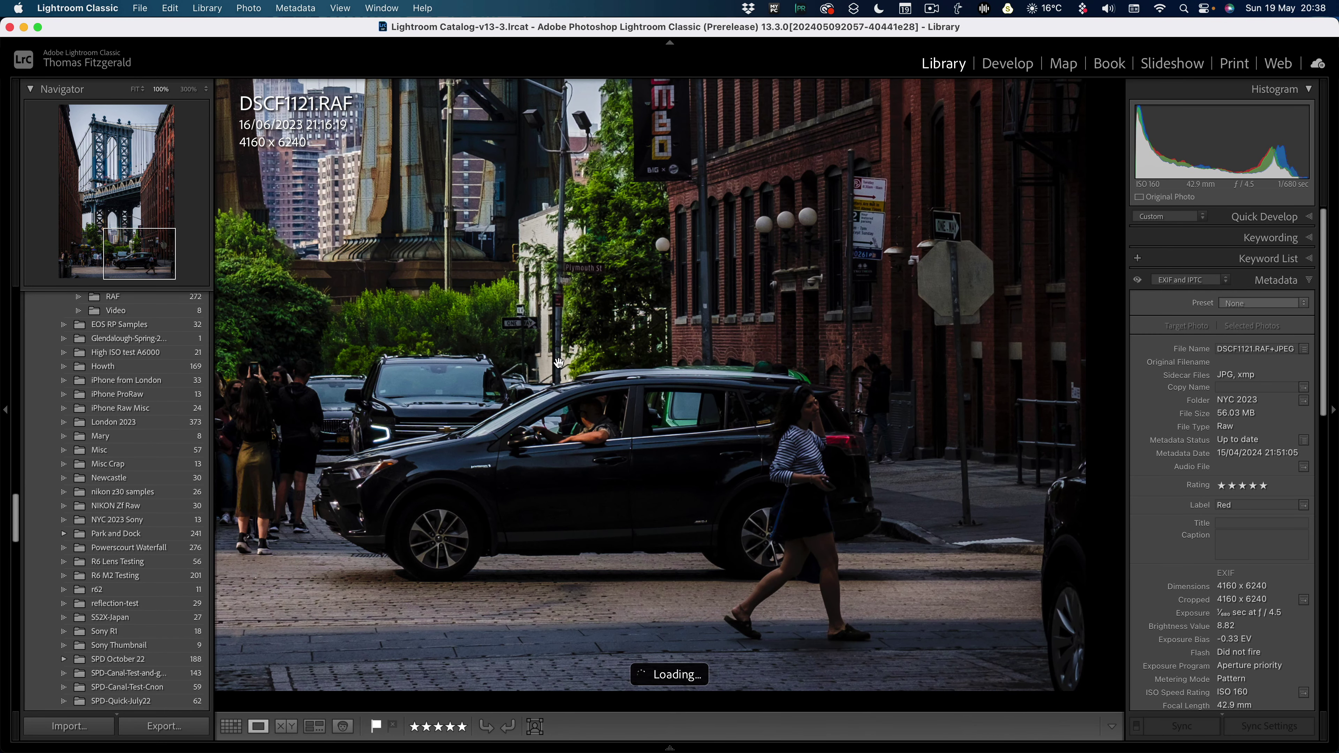
left_click(649, 410)
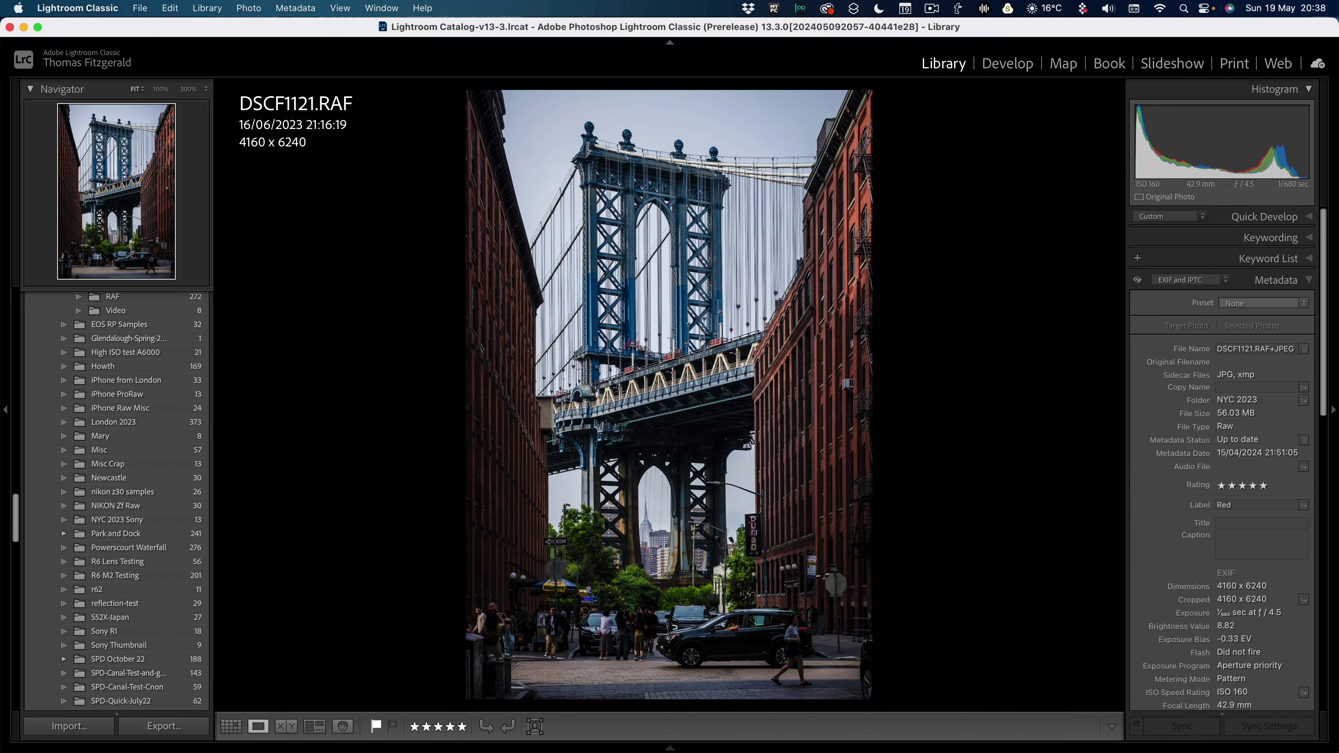
Step: Inspect the people-free Copy 1 version of the bridge street at 100% zoom
key("Right")
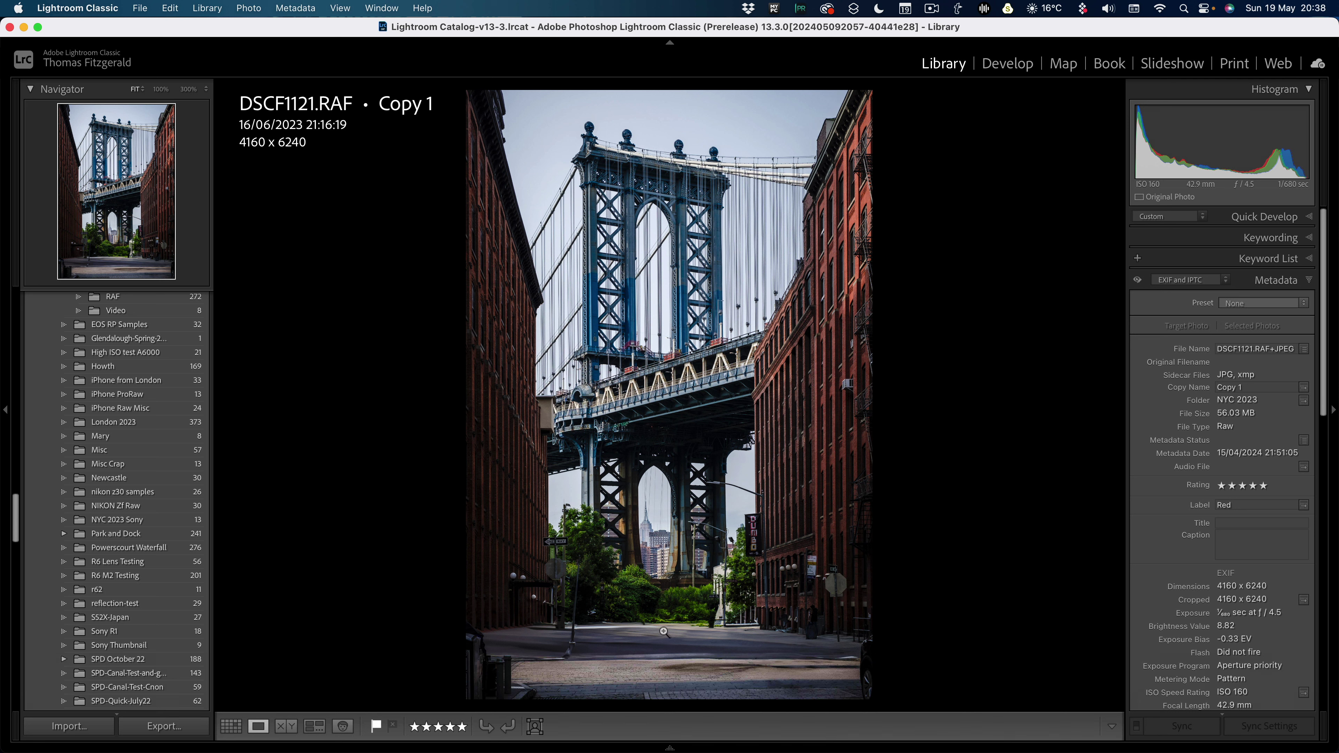
left_click_drag(708, 660, 641, 501)
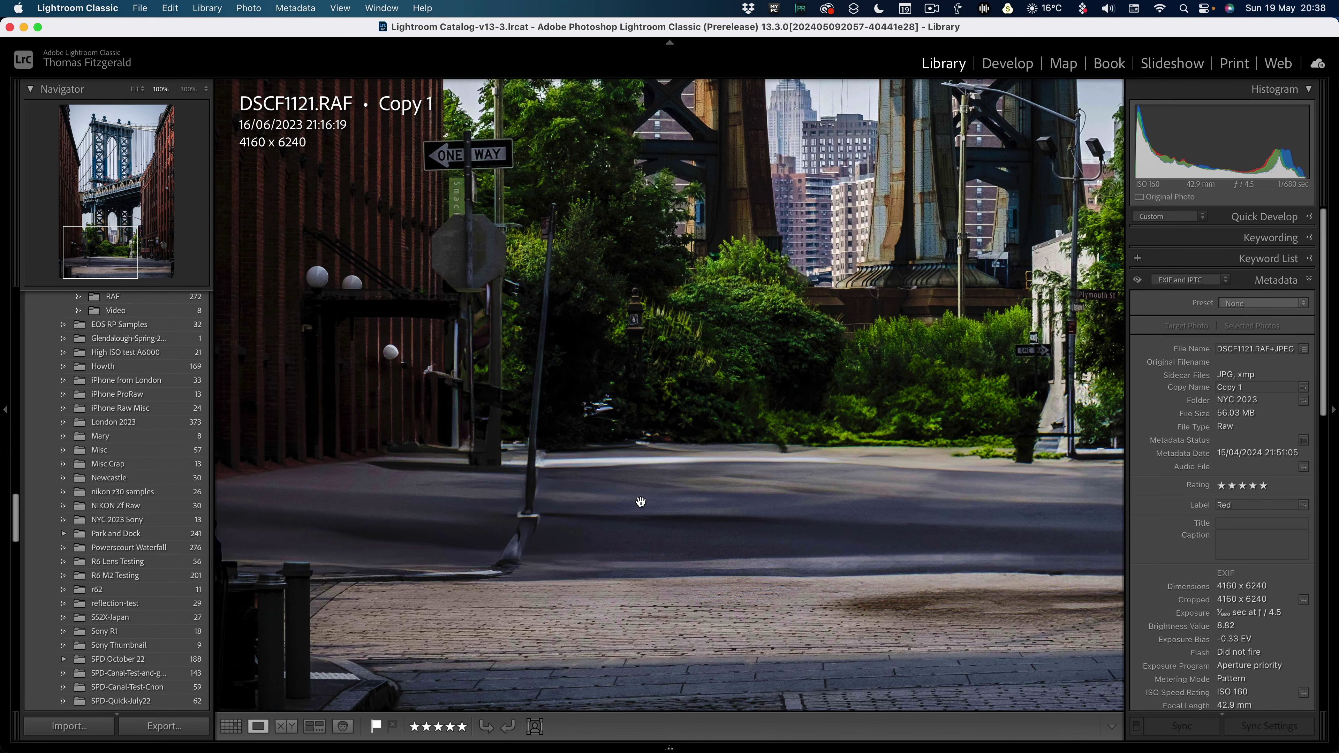
left_click_drag(784, 503, 454, 535)
left_click(617, 519)
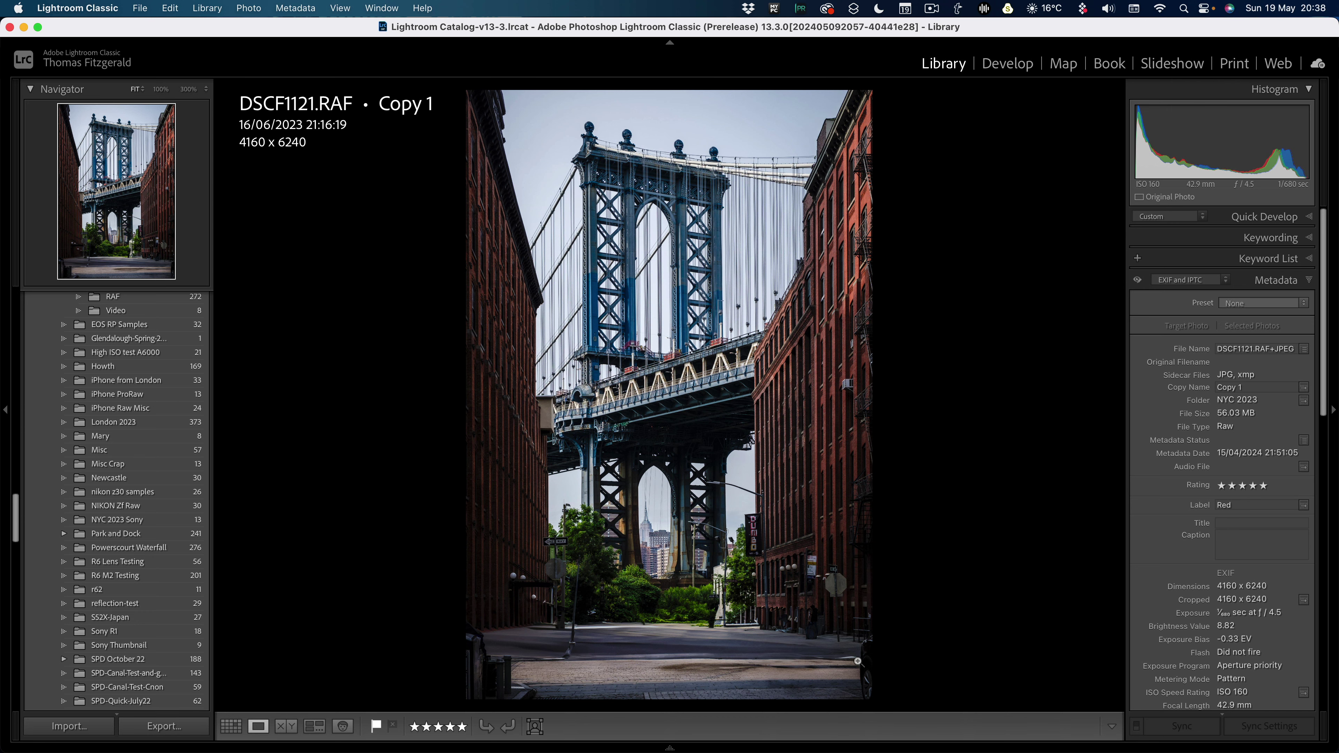
key("g")
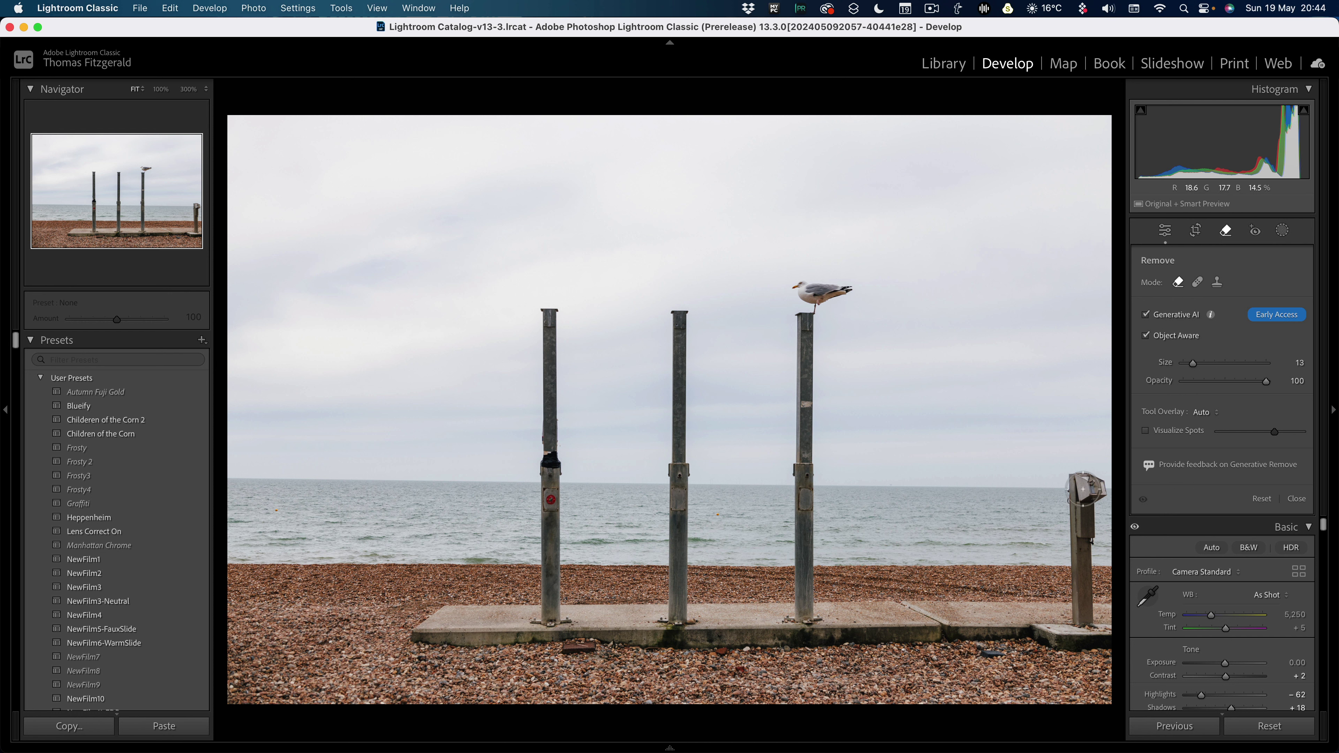
Step: Brush over the right-edge binocular viewer, apply generative removal, and compare before and after
mouse_move(1075, 494)
left_mouse_down()
mouse_move(1102, 486)
mouse_move(1070, 483)
mouse_move(1084, 615)
left_mouse_up()
left_click_drag(1083, 616, 1084, 620)
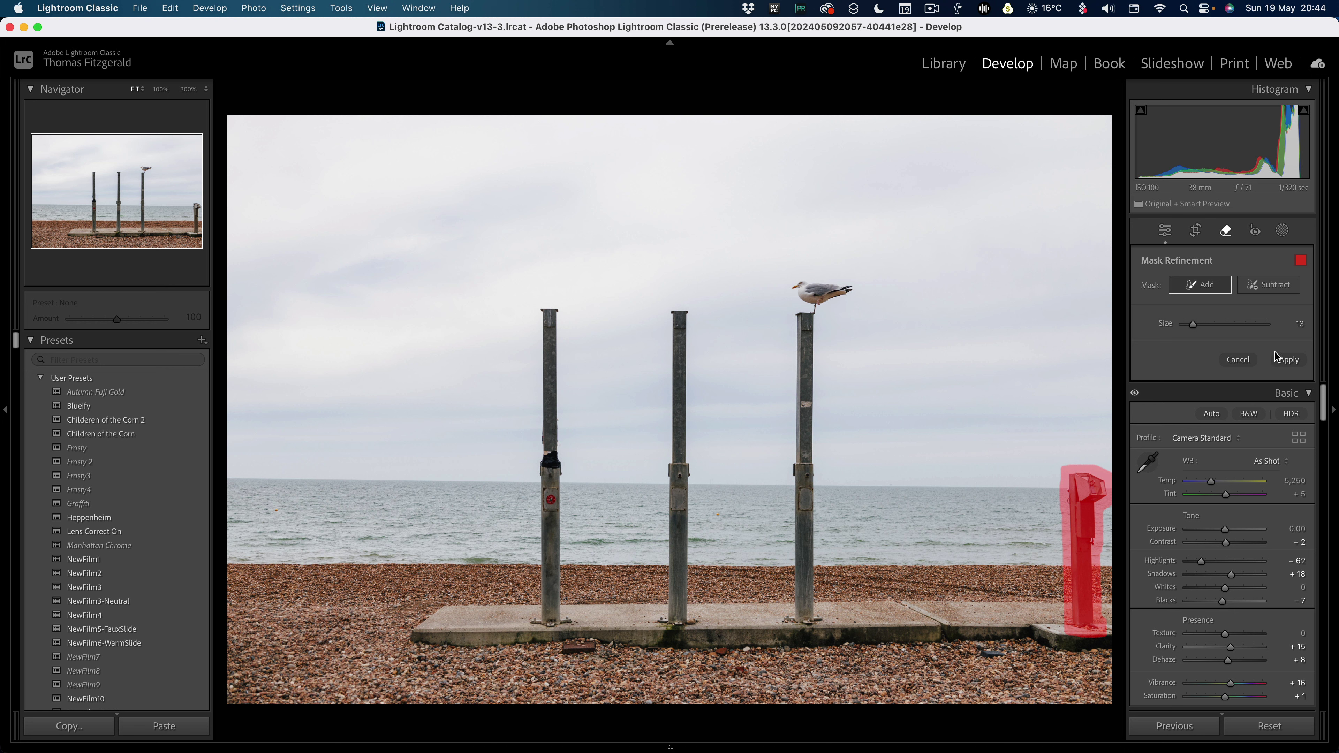
left_click(1289, 361)
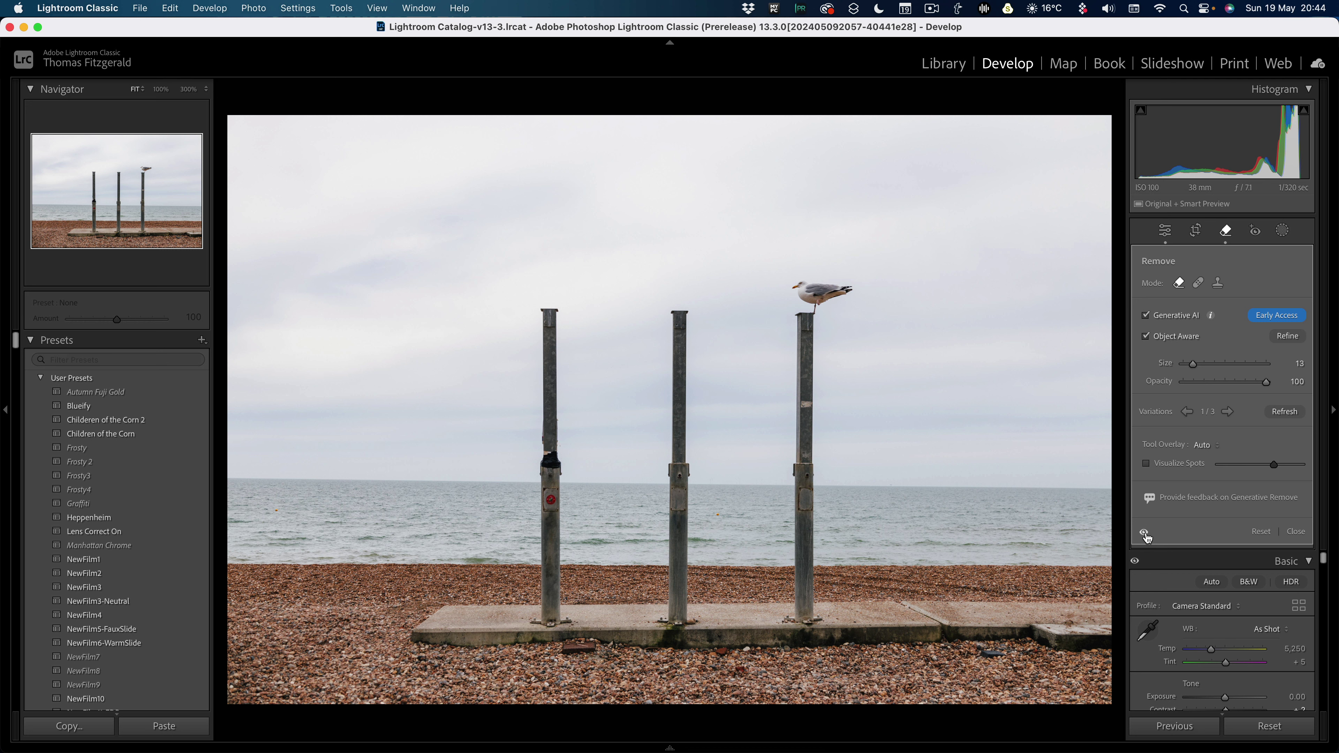
left_click(1147, 536)
left_click(1147, 536)
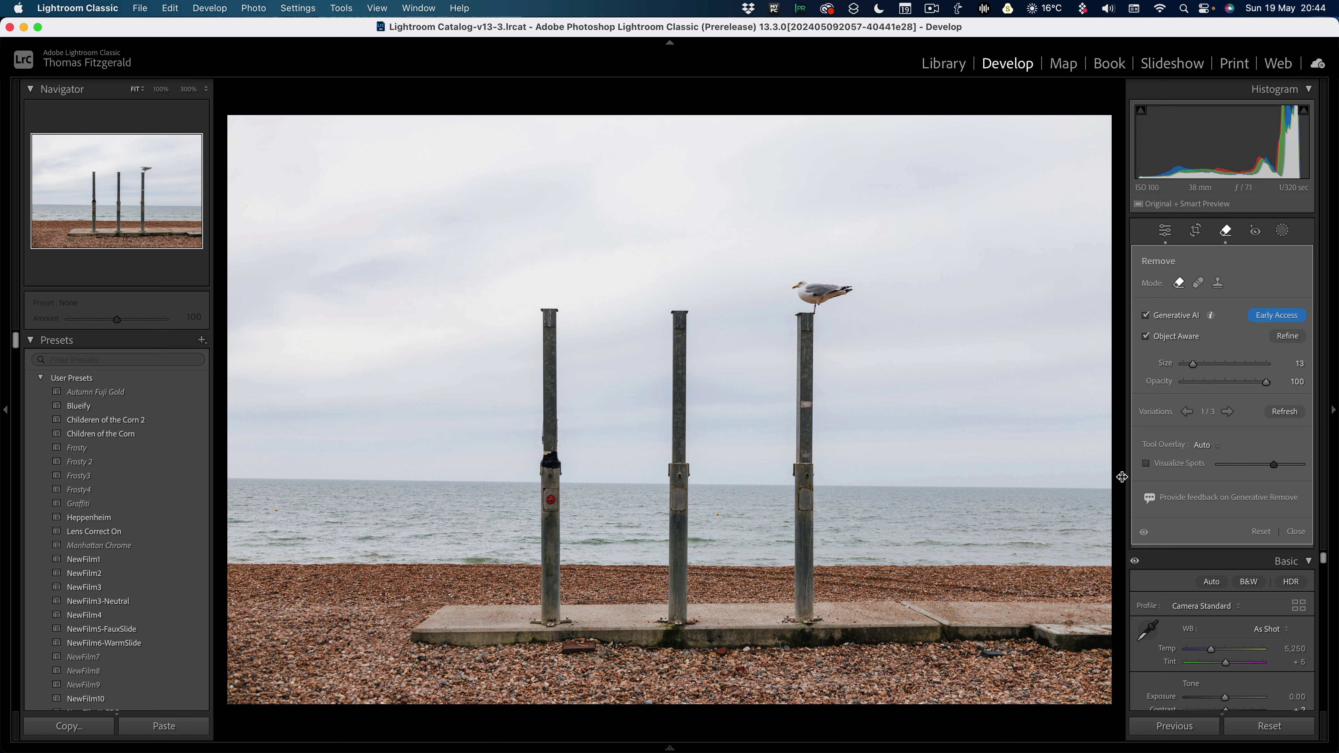